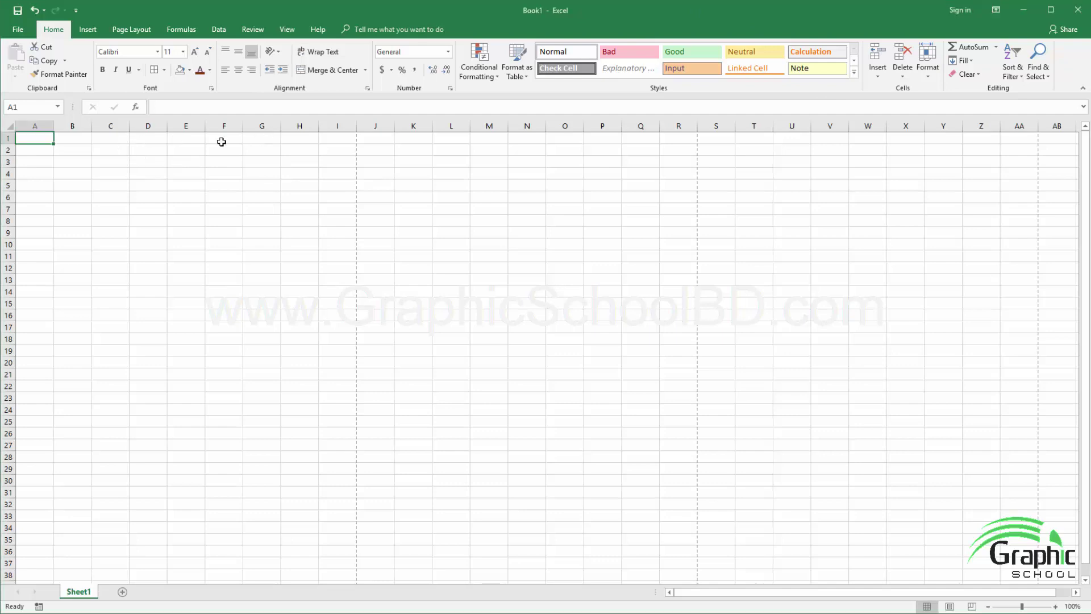
- Enter 'Graphic School' in cell B2
click(78, 152)
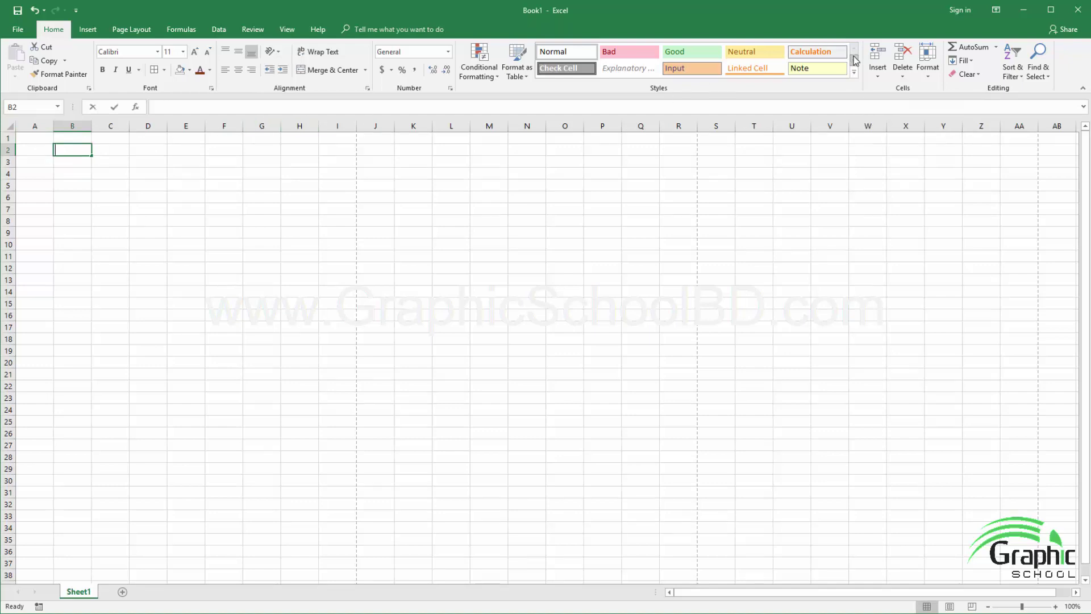
text(Graphic)
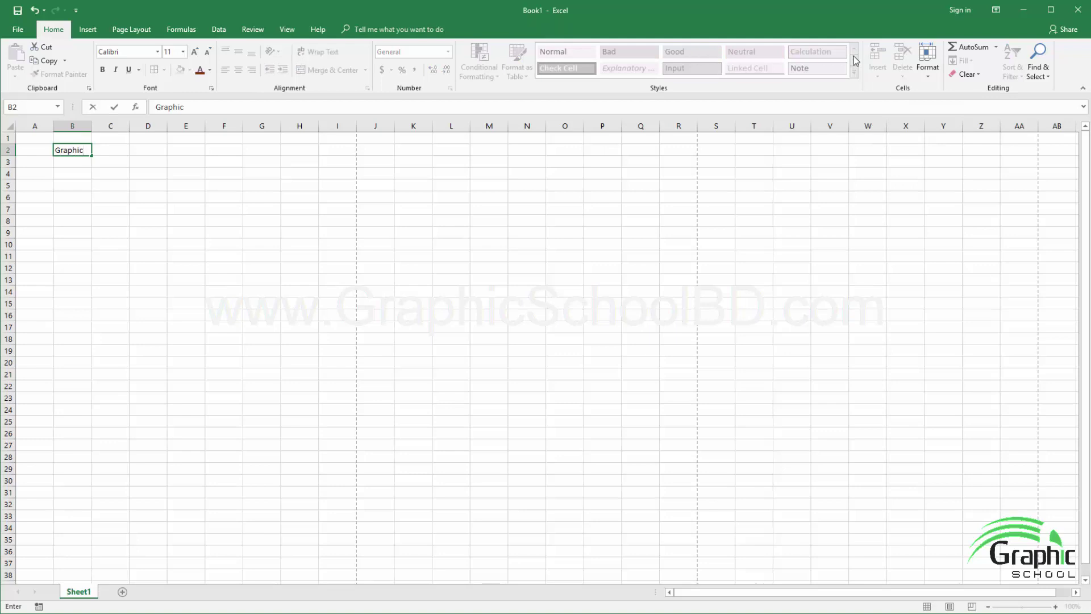
text( School)
click(205, 198)
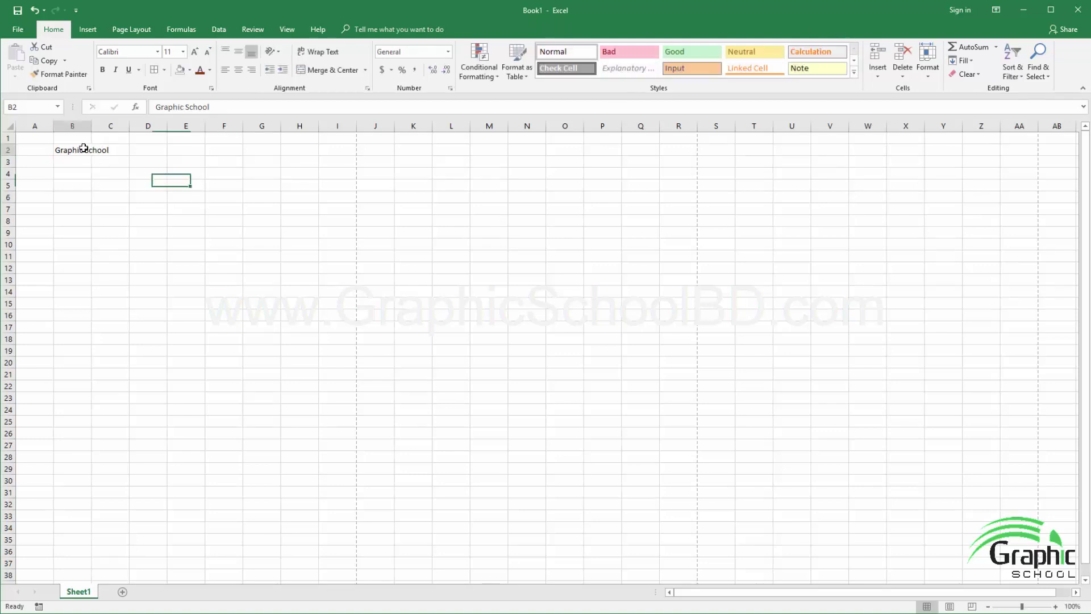
- Autofit column B to the width of the 'Graphic School' text
click(83, 148)
double_click(91, 126)
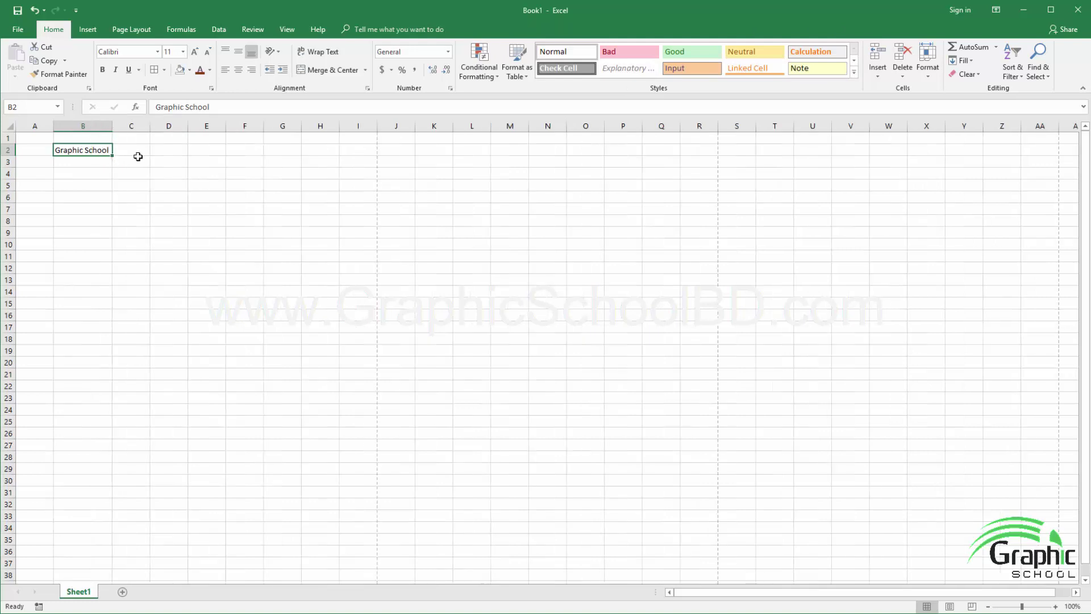
click(138, 157)
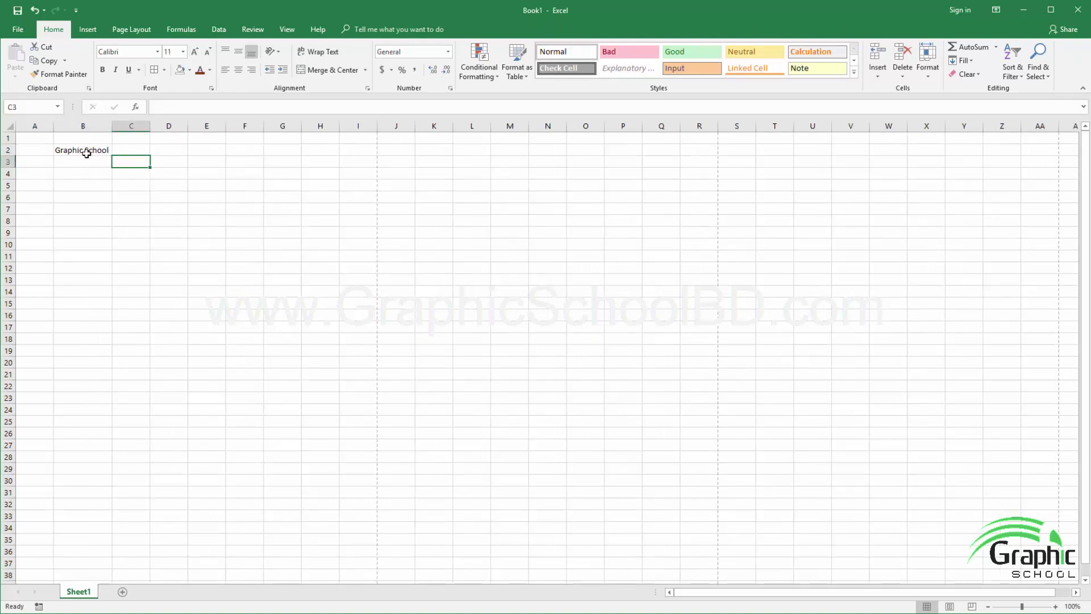
- Copy 'Graphic School' from B2 and paste it into K6, then clear the copy marquee
click(88, 151)
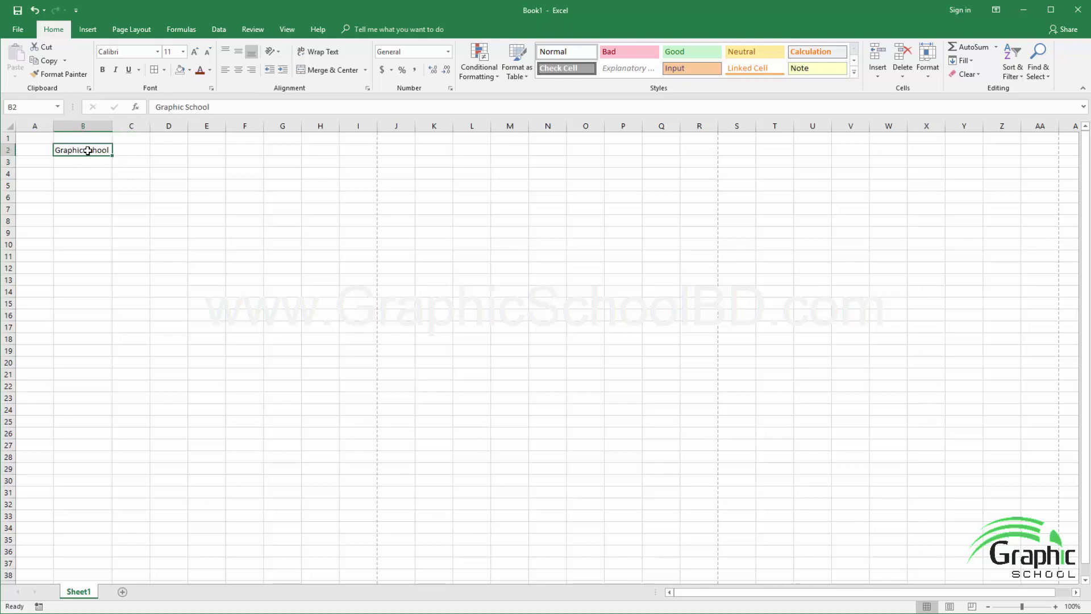
click(43, 64)
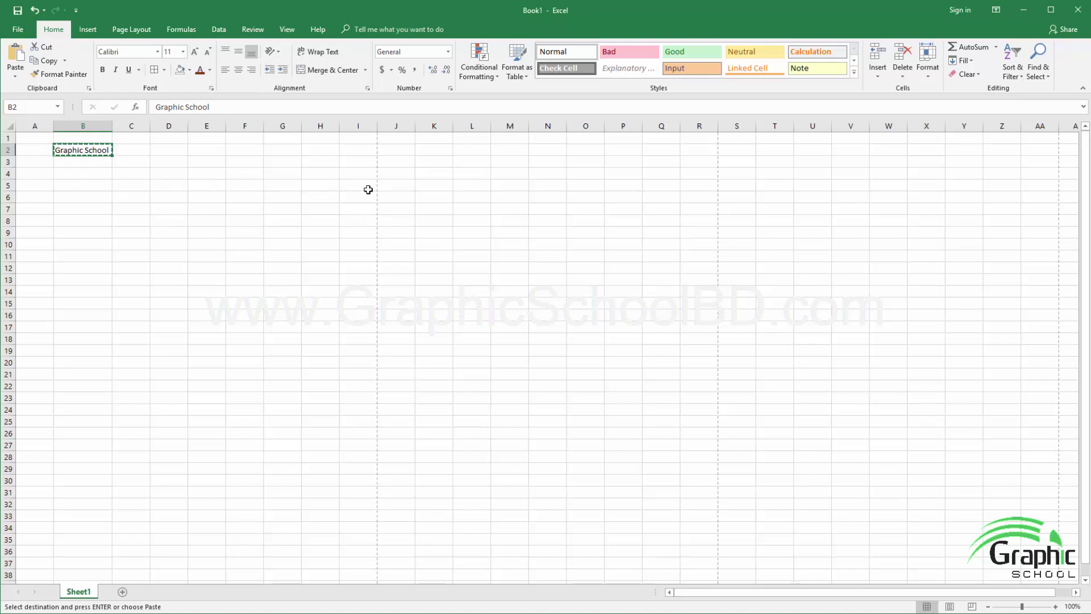
click(437, 195)
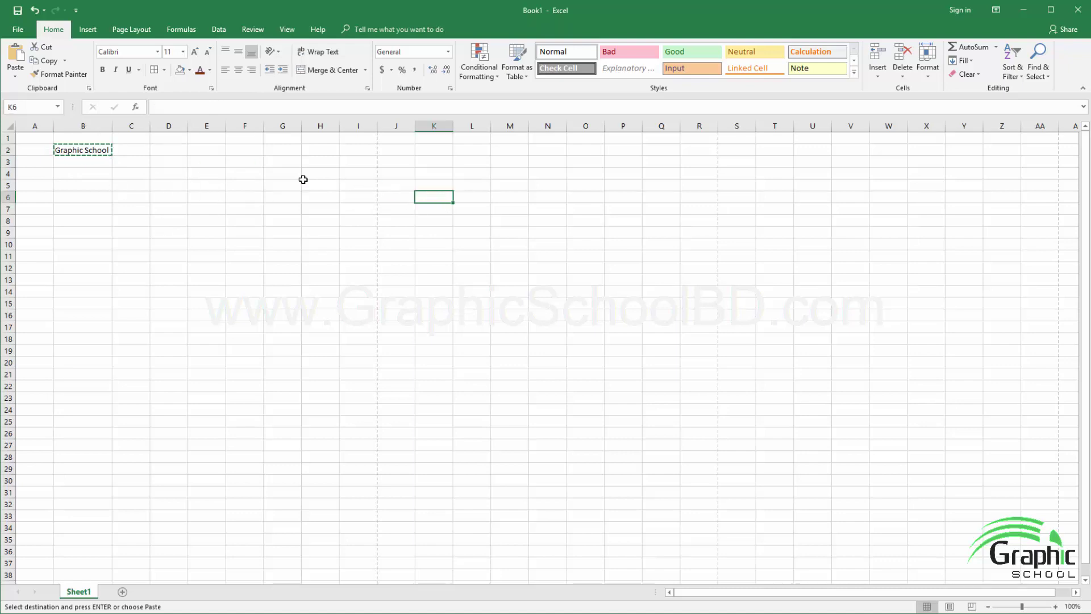
click(17, 58)
click(457, 255)
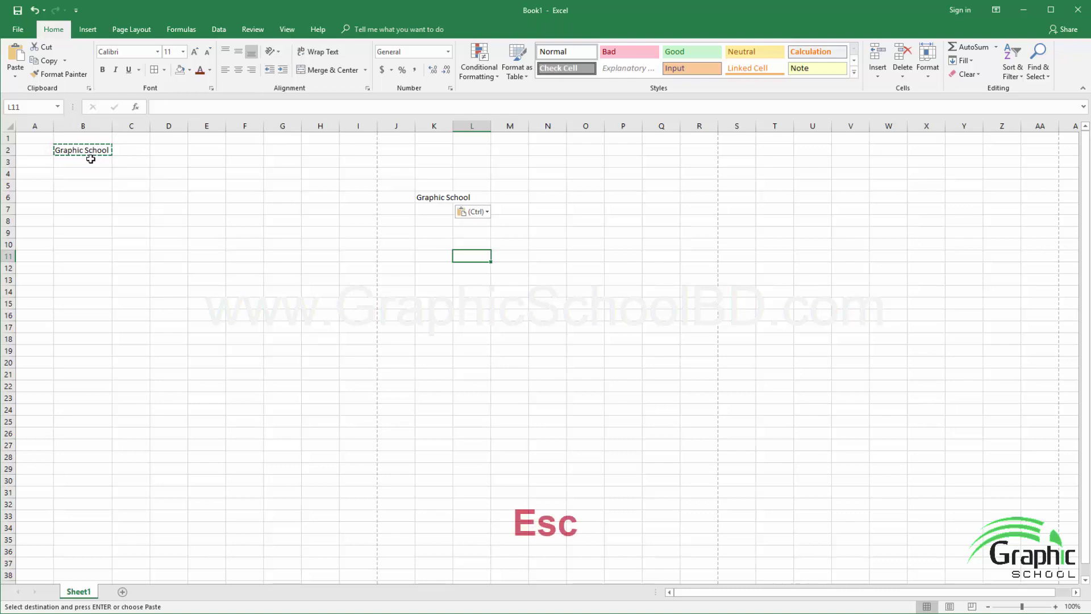
key(Escape)
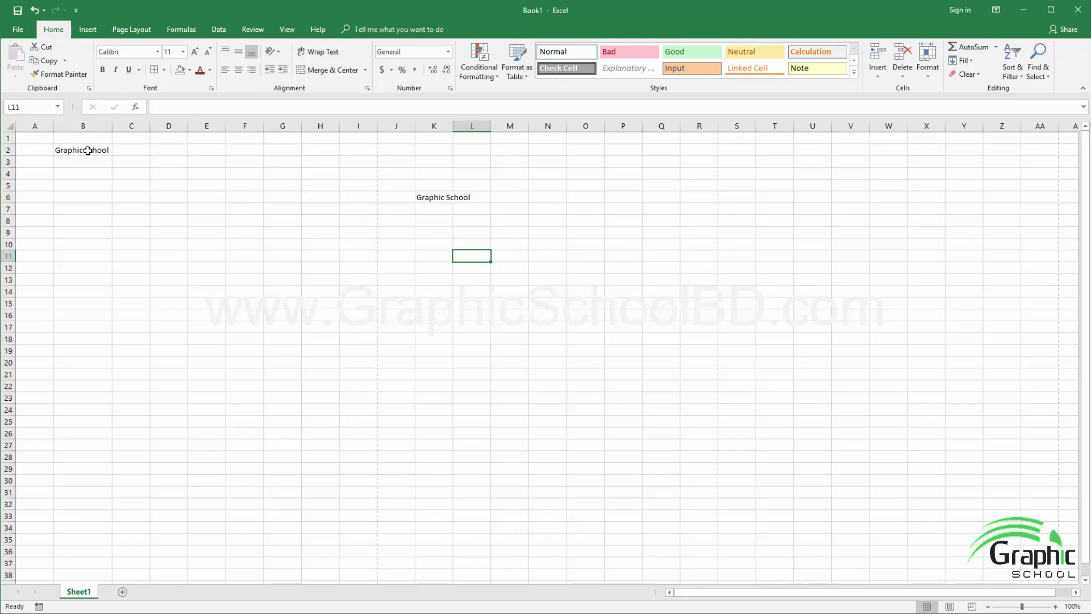
- Cut 'Graphic School' from B2 and paste it into K9
click(130, 185)
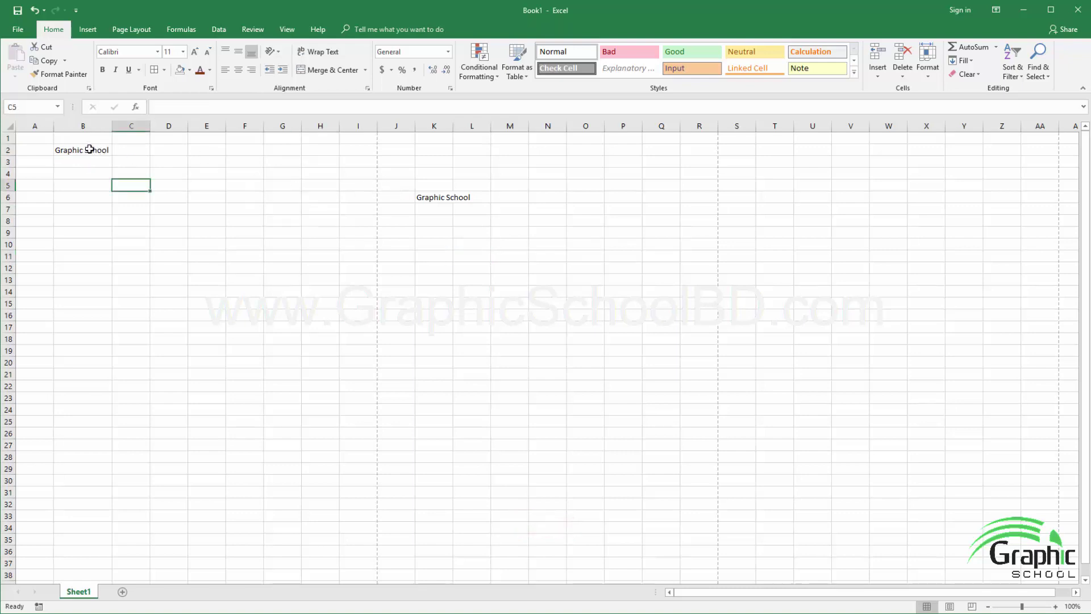
click(89, 150)
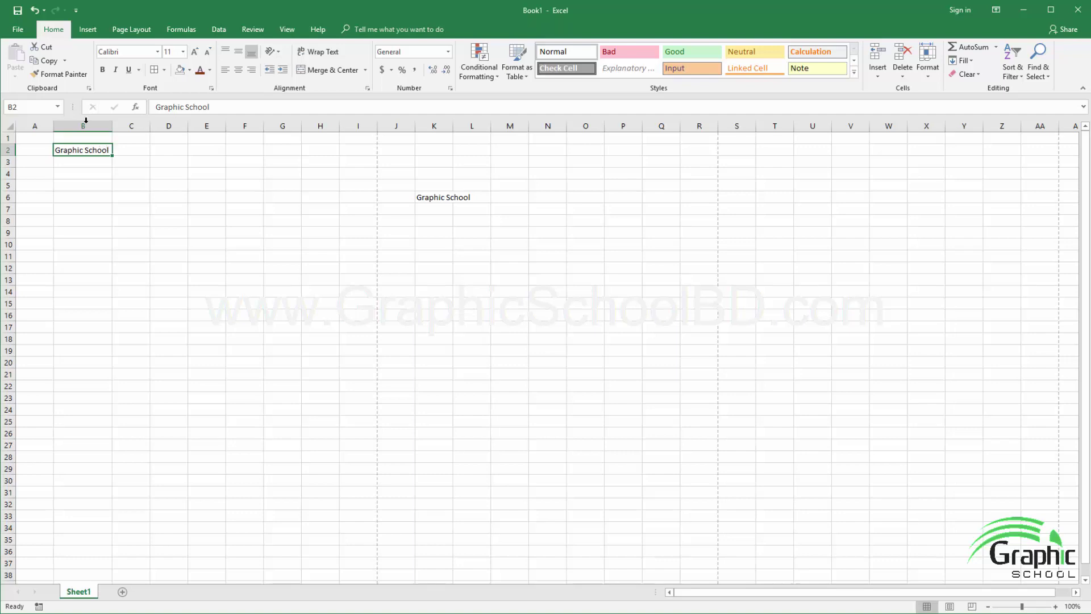
click(44, 50)
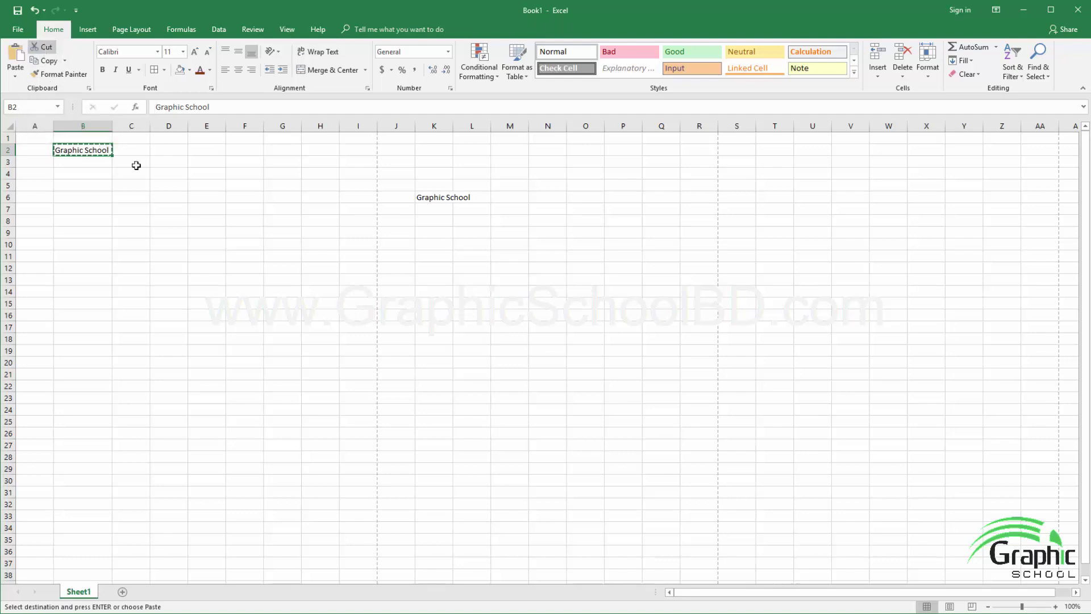
click(429, 233)
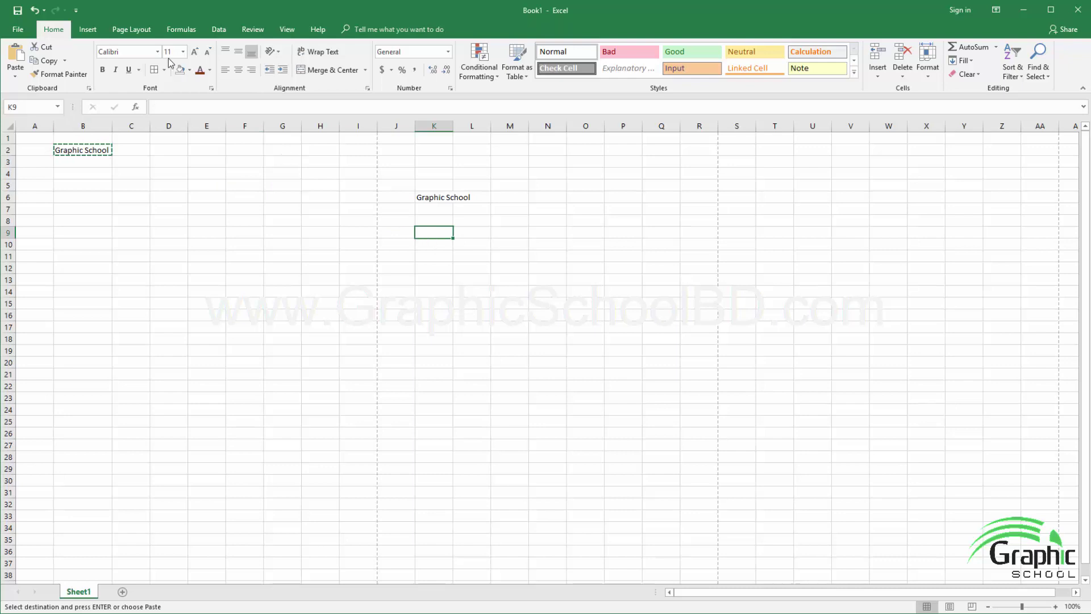
click(16, 60)
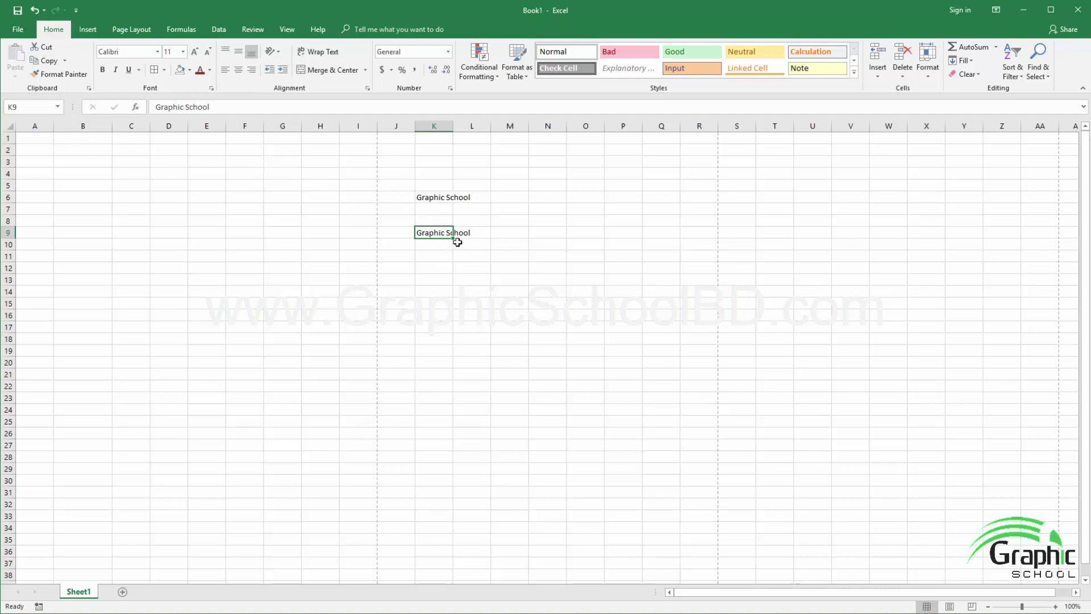
- Autofit column K to fit the moved 'Graphic School' text in K9
double_click(452, 126)
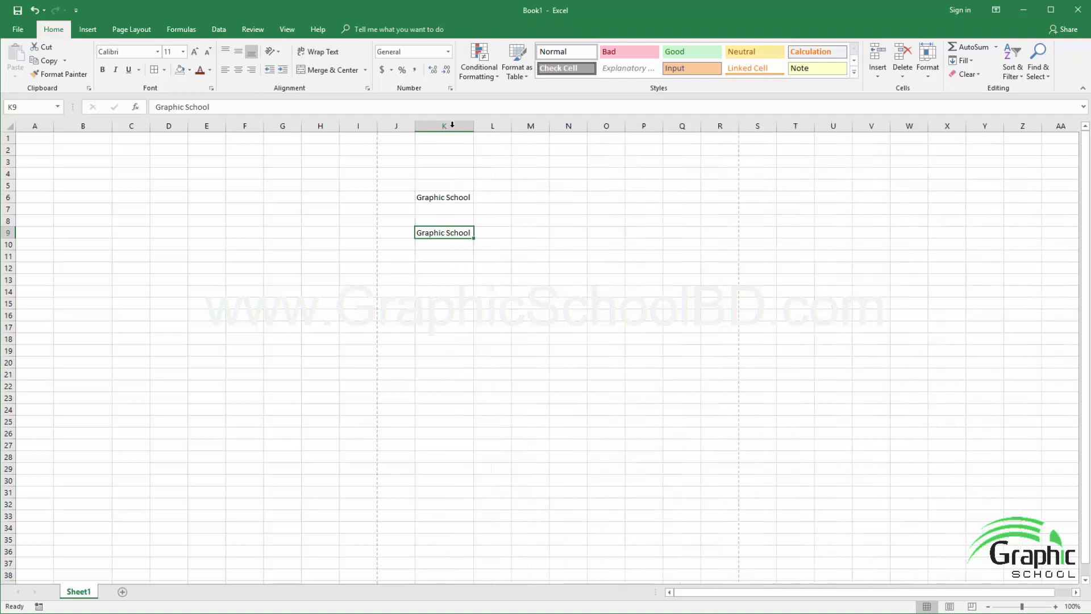
click(457, 253)
click(449, 235)
- Copy 'Graphic School' from K6 into O8 with Ctrl+C and Ctrl+V
key(Up)
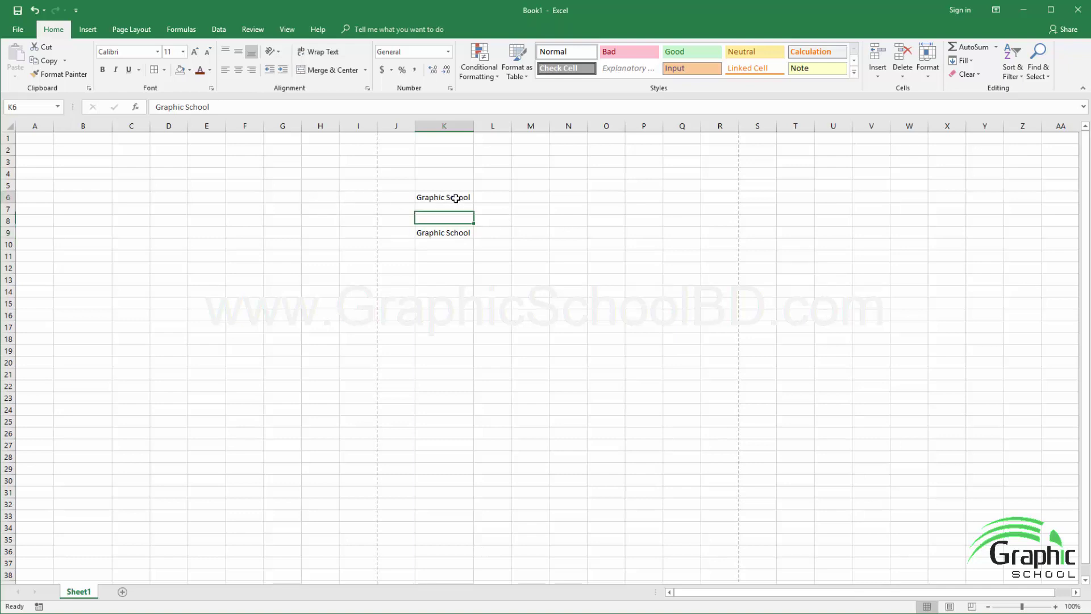
key(Up)
key(Up)
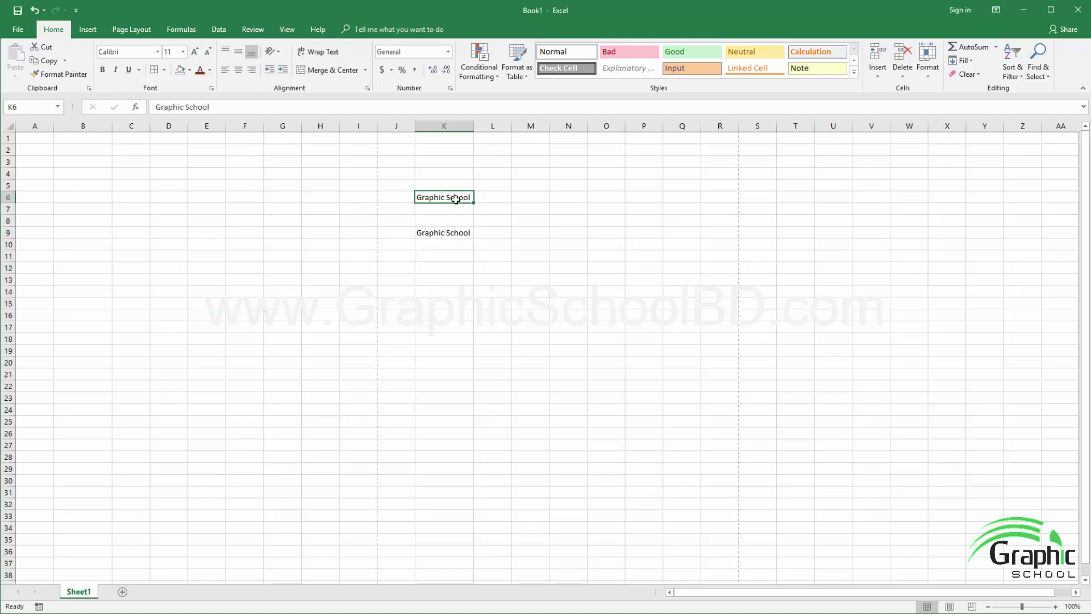
key(ctrl+c)
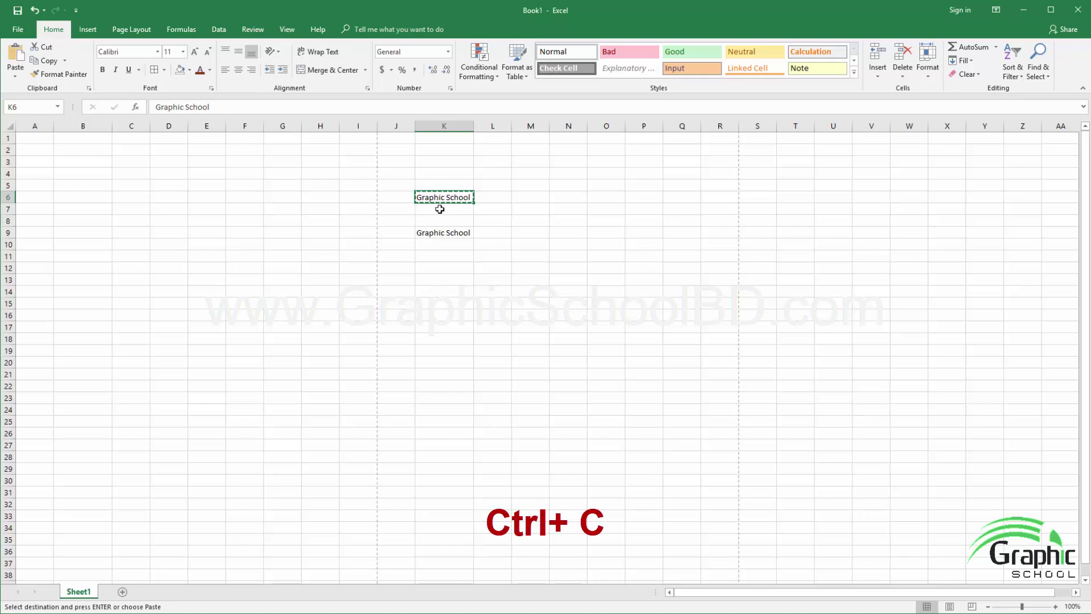
click(608, 223)
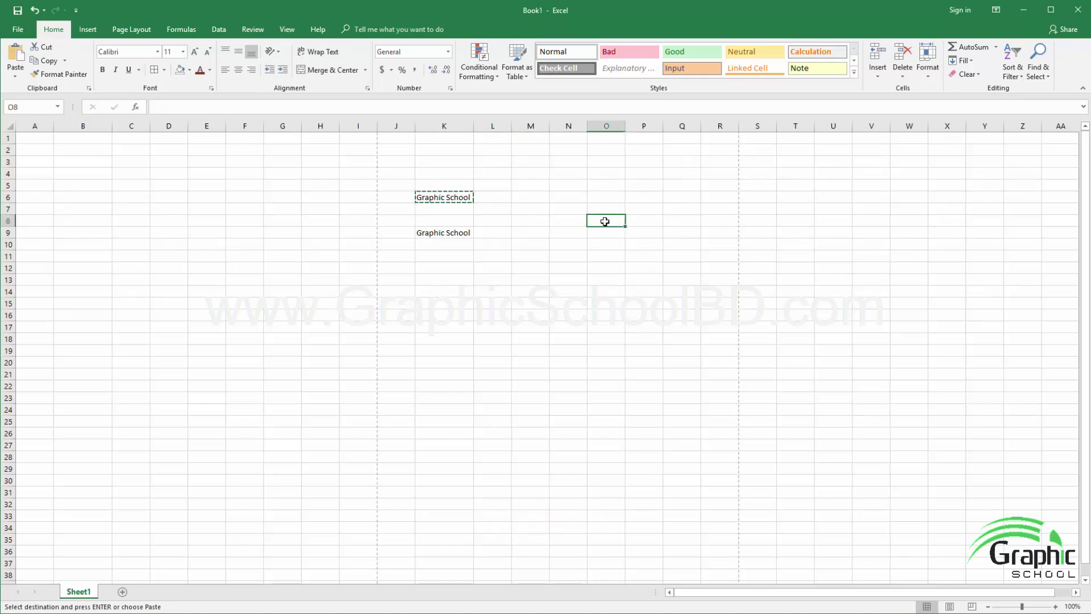
key(ctrl+v)
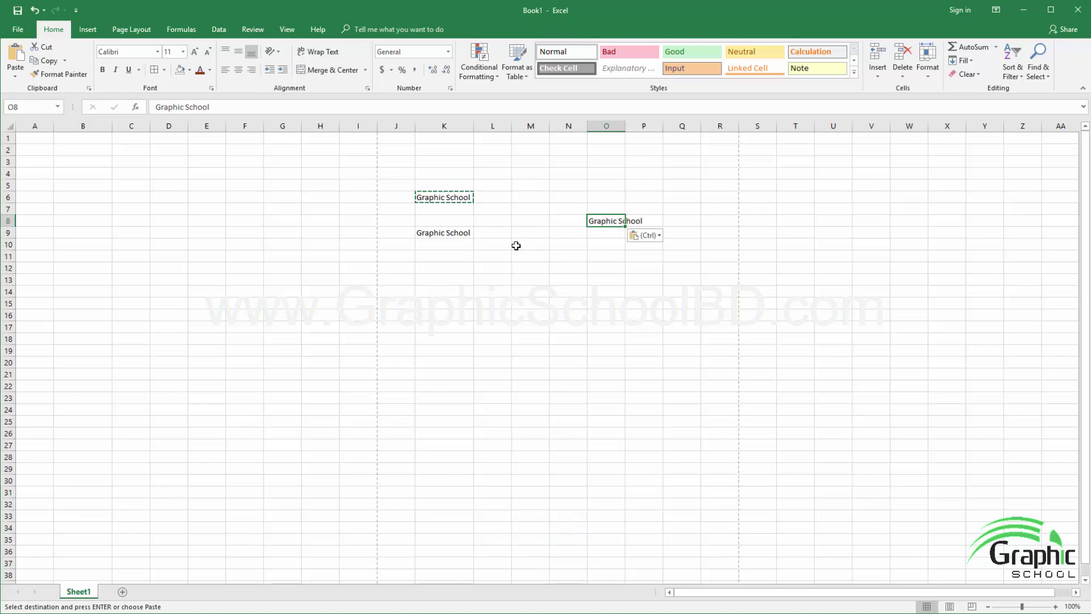
- Move 'Graphic School' from K9 to S12 with Ctrl+X and Ctrl+V
click(438, 235)
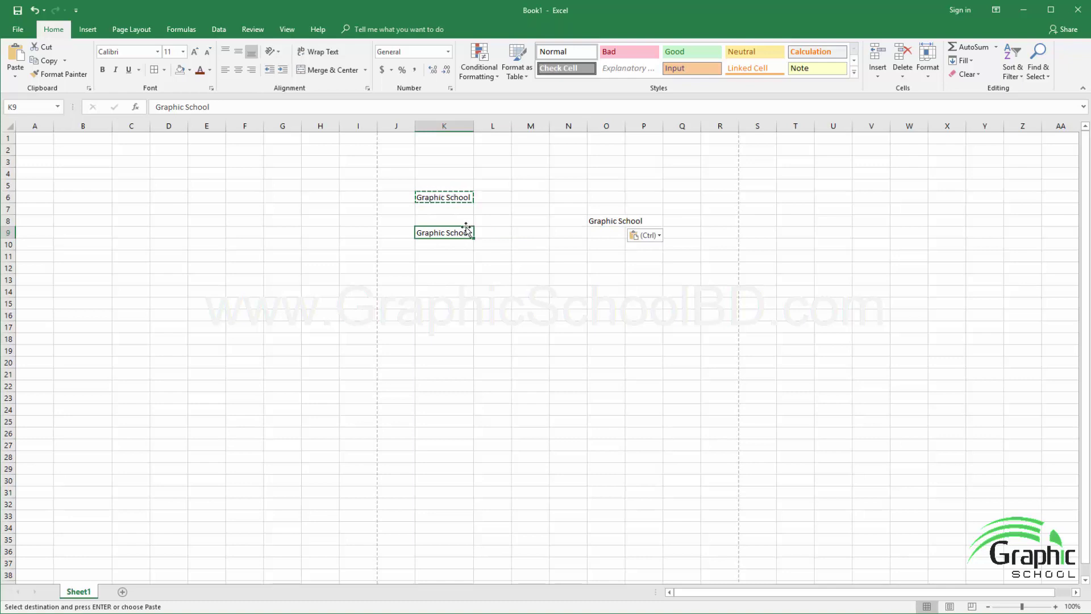
key(ctrl+x)
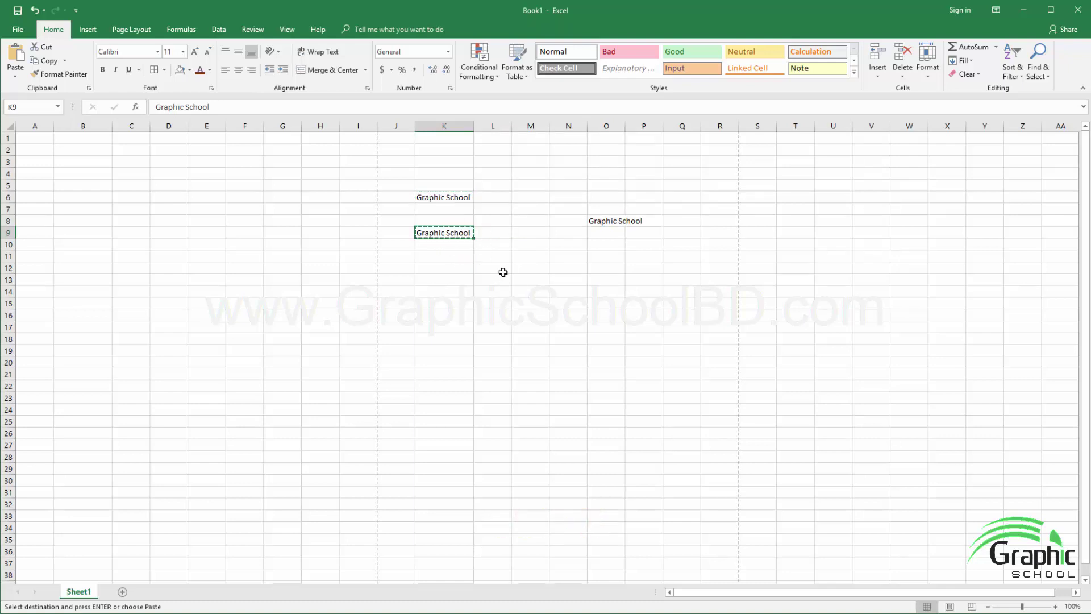
click(751, 272)
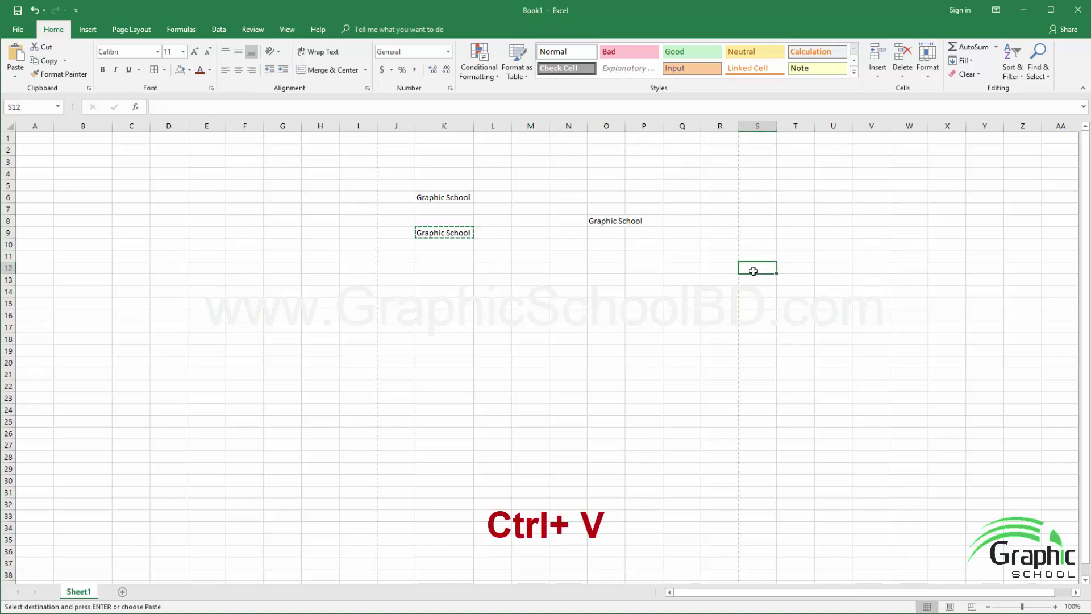
key(ctrl+v)
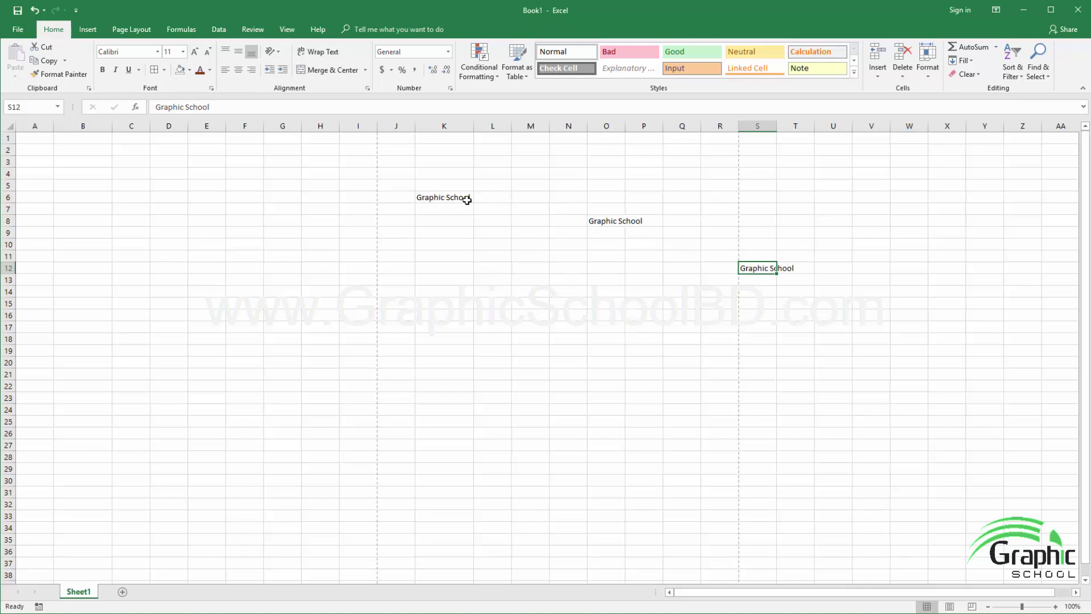
- Clear the N8:T14 block holding the O8 and S12 copies, then select K6
drag(584, 217, 795, 291)
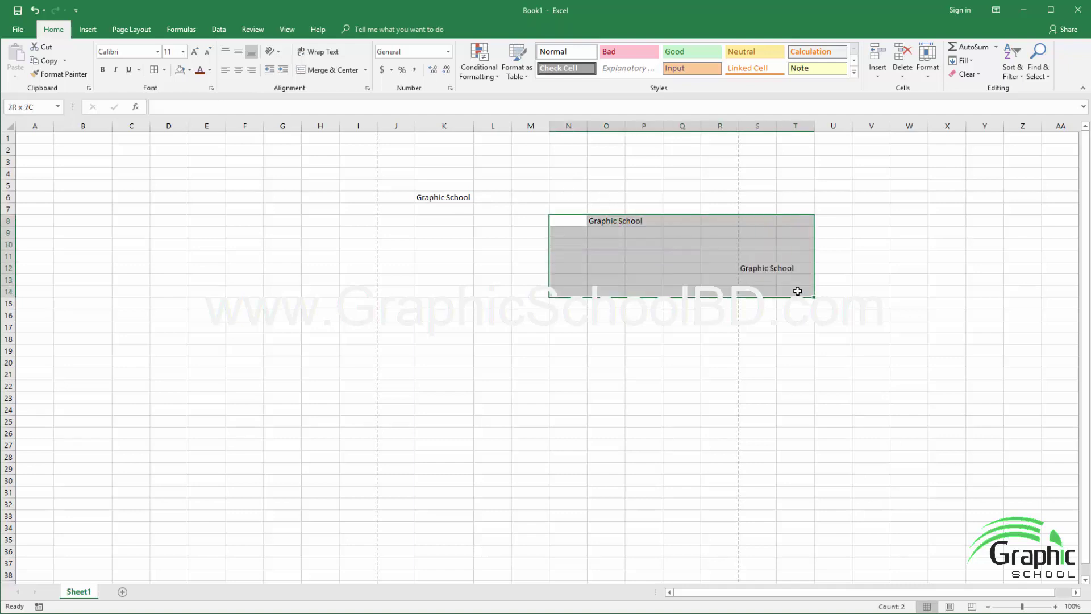
key(Delete)
click(606, 303)
click(433, 212)
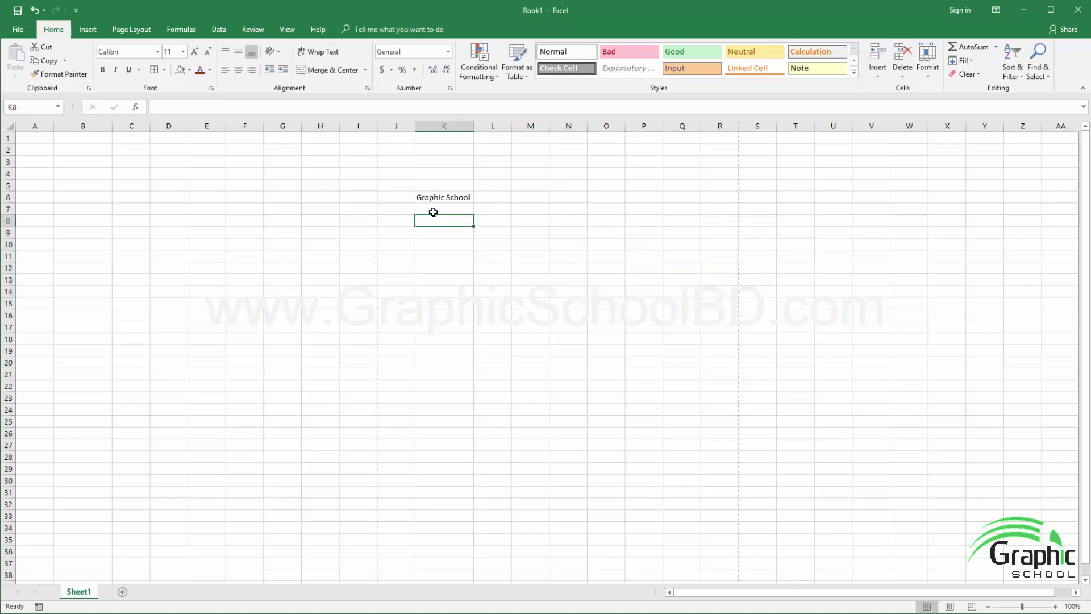
click(437, 200)
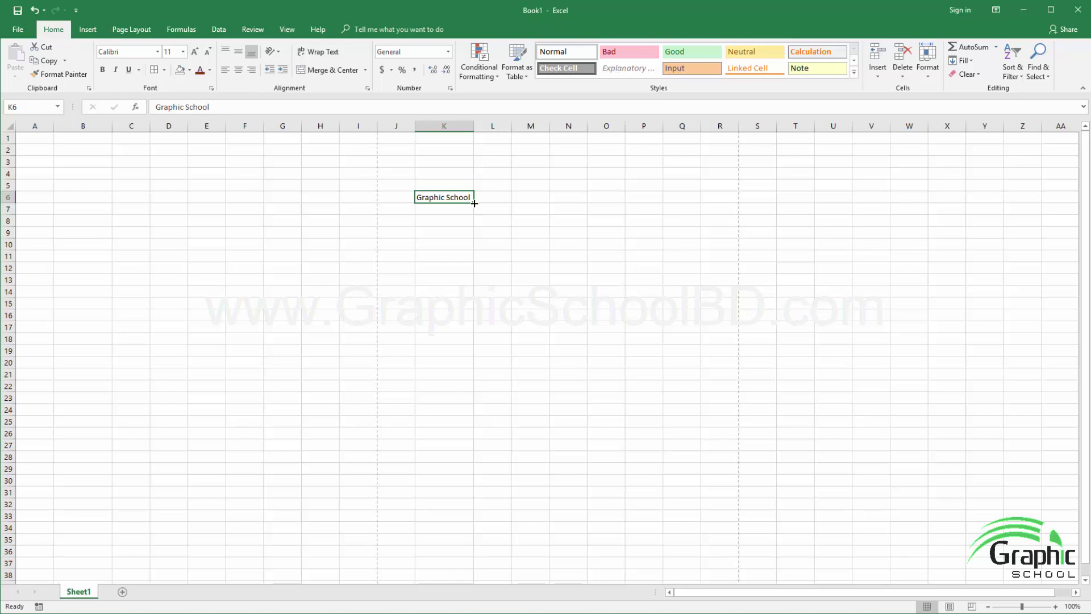
drag(474, 202, 878, 204)
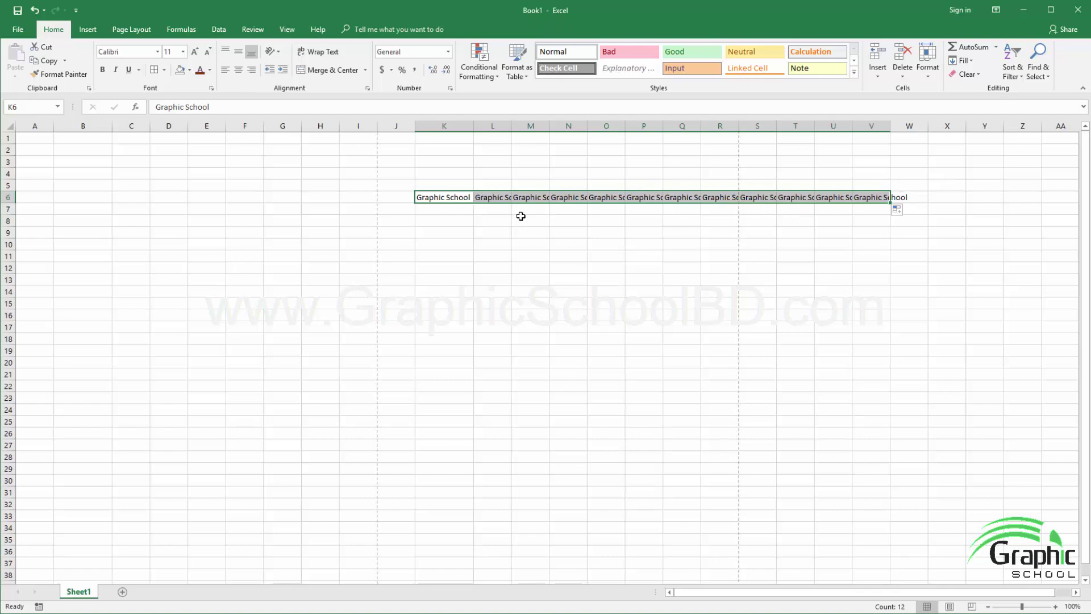
click(457, 199)
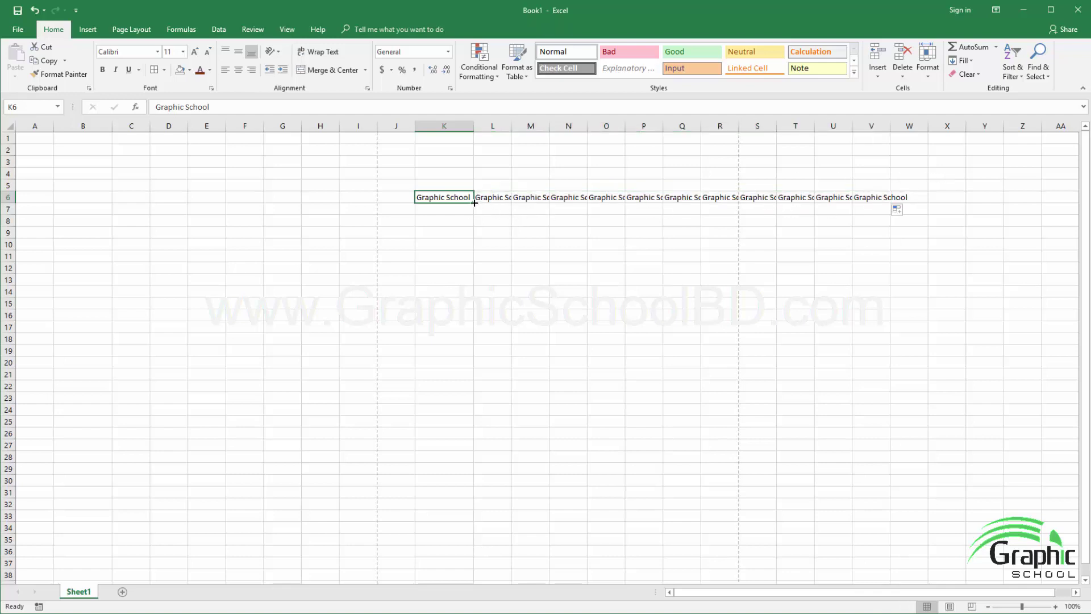
drag(474, 203, 514, 476)
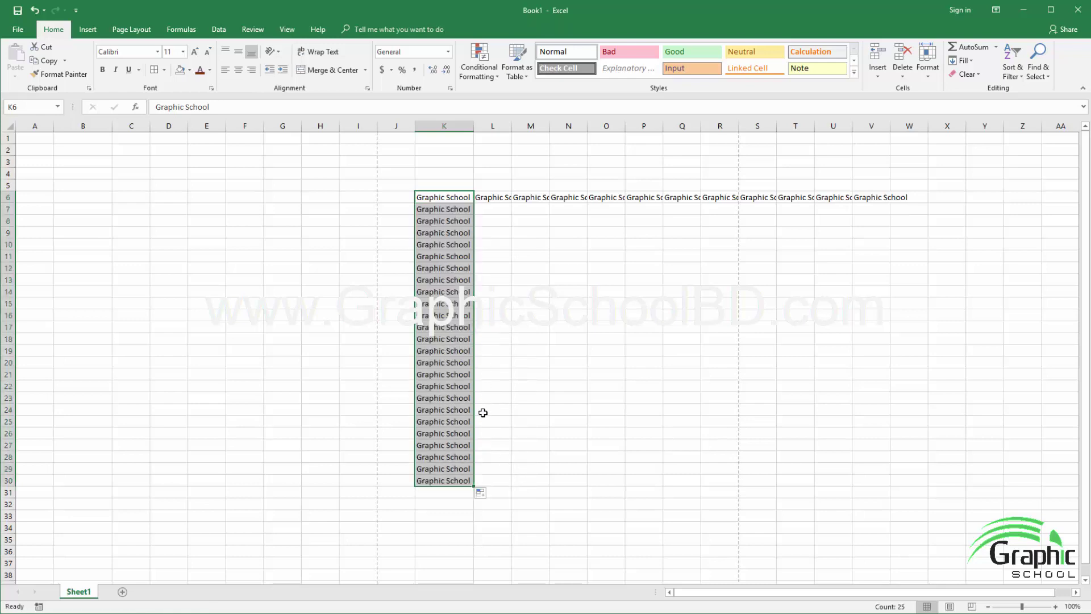
click(523, 318)
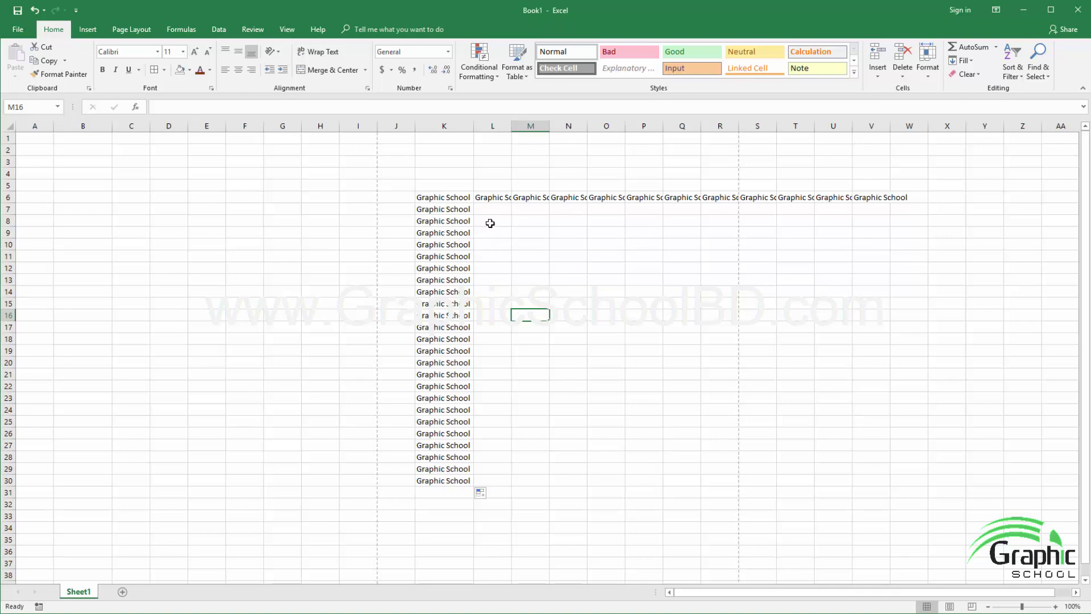
mouse_move(432, 200)
mouse_down()
mouse_move(868, 448)
mouse_move(847, 449)
mouse_up()
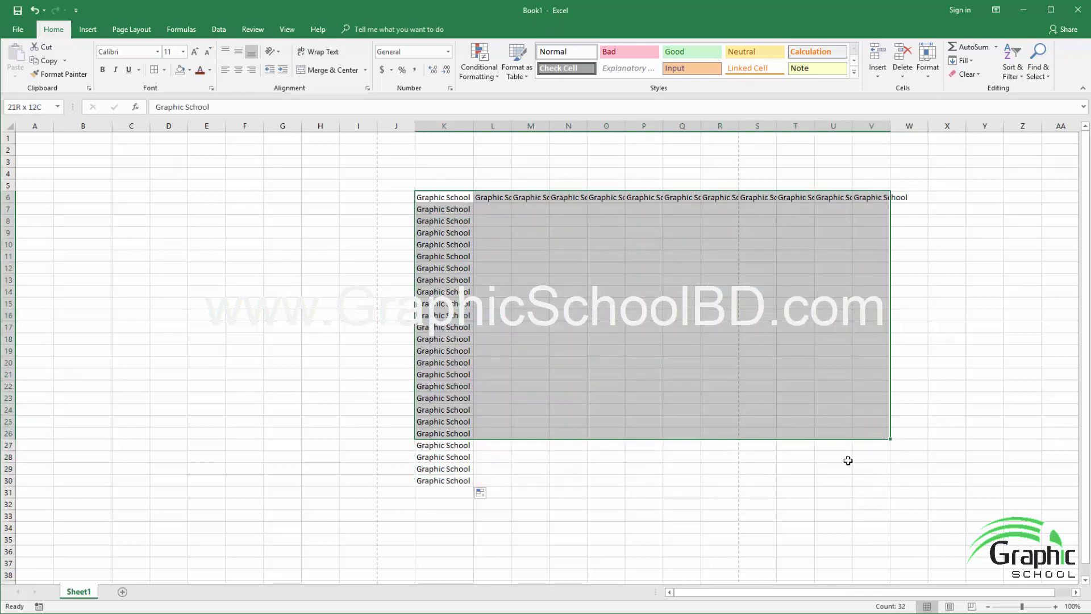
click(833, 492)
drag(454, 488, 450, 211)
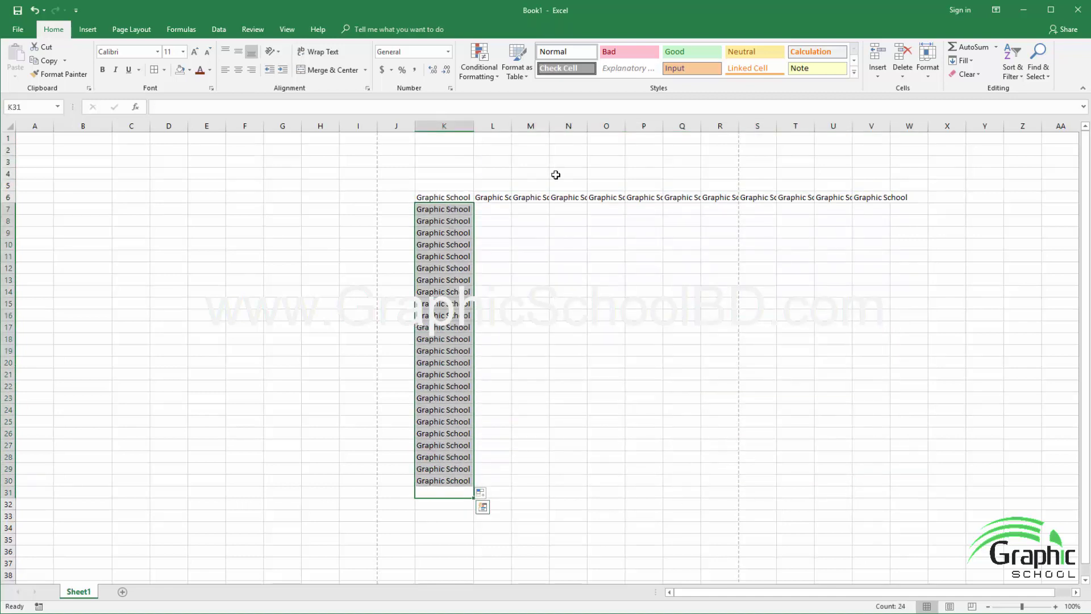
key(Delete)
click(547, 233)
mouse_move(497, 204)
mouse_down()
mouse_move(807, 200)
mouse_move(917, 215)
mouse_up()
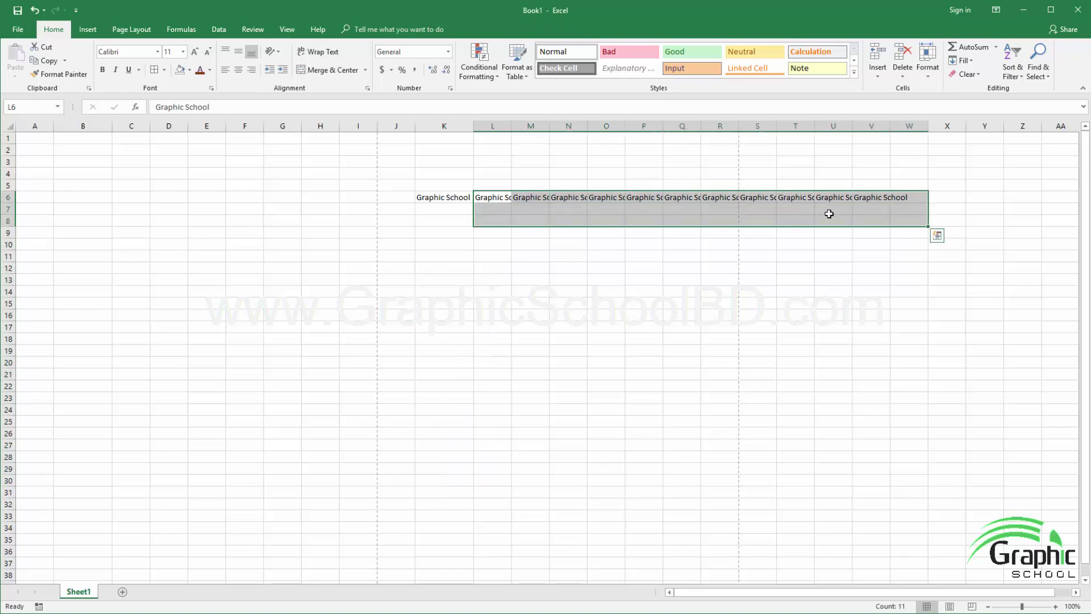
key(Delete)
click(440, 241)
click(454, 196)
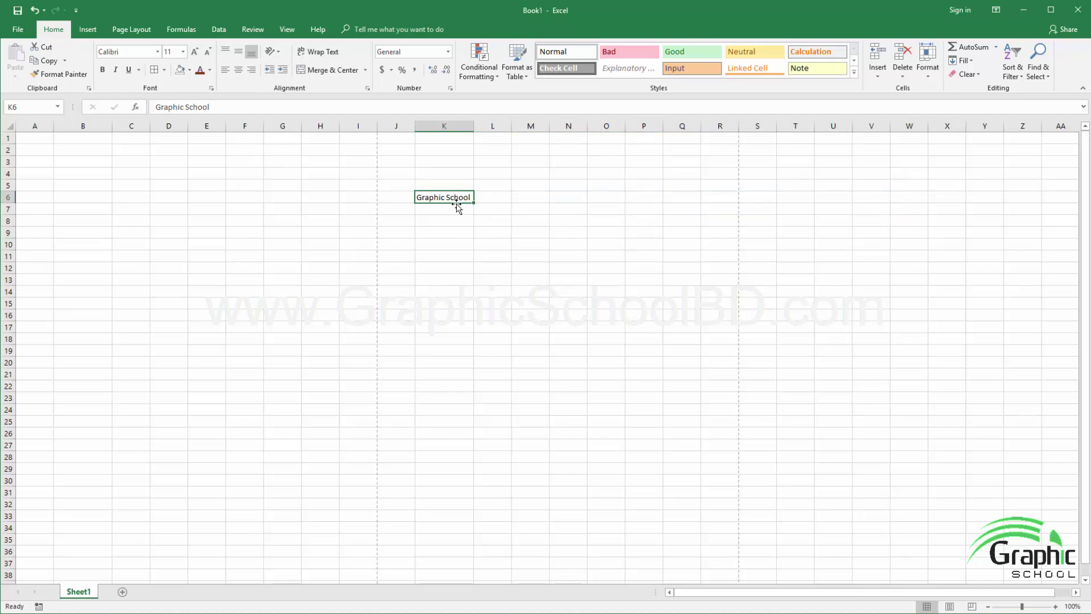
- Copy K6 and paste 'Graphic School' into every cell of C10:Q30
key(ctrl+c)
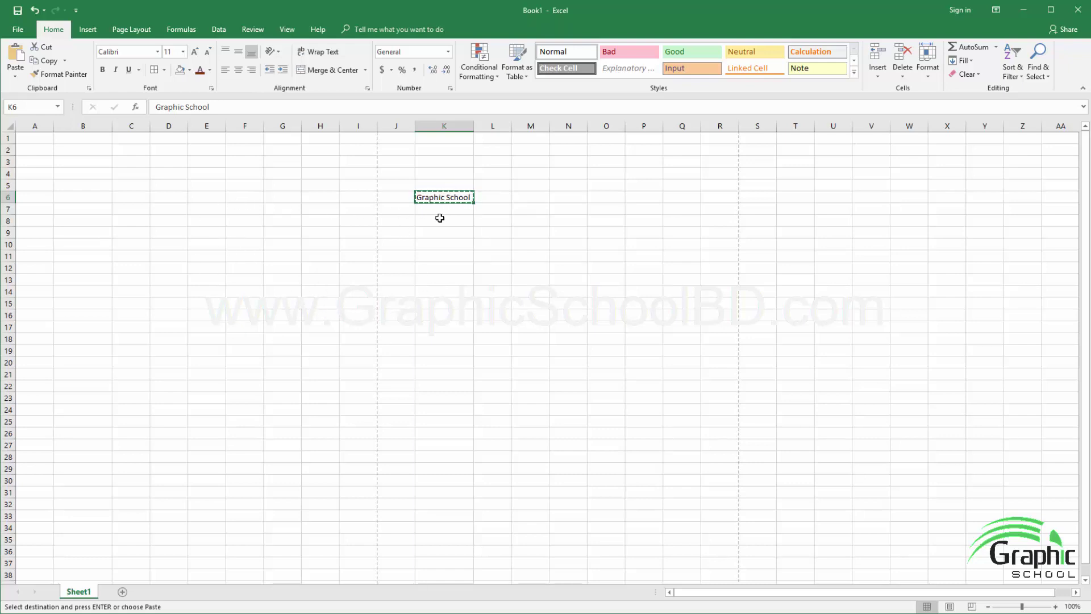
drag(136, 245, 667, 476)
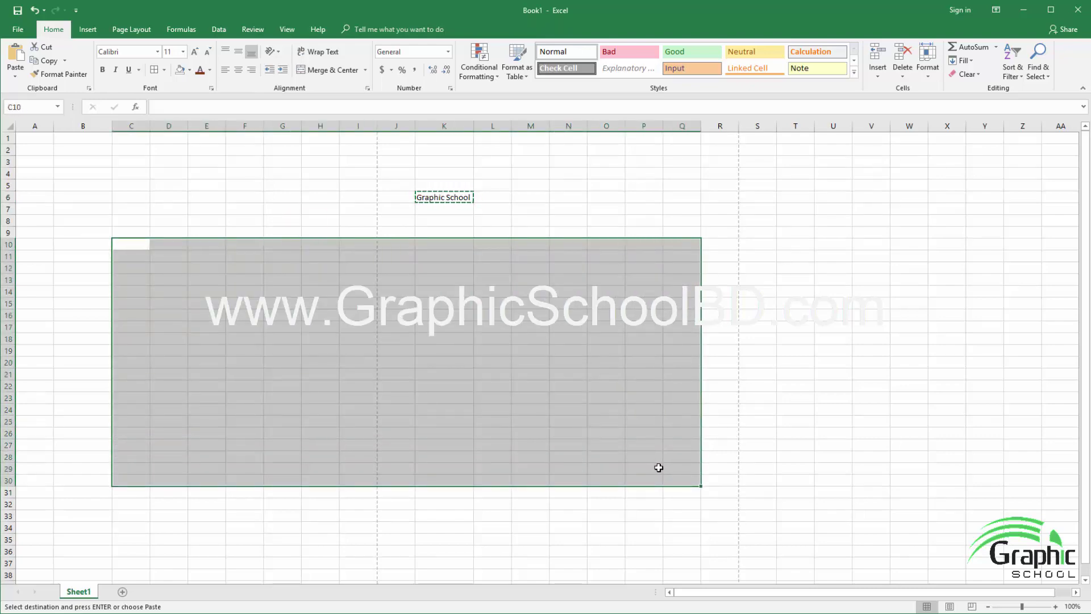
key(ctrl+v)
click(487, 391)
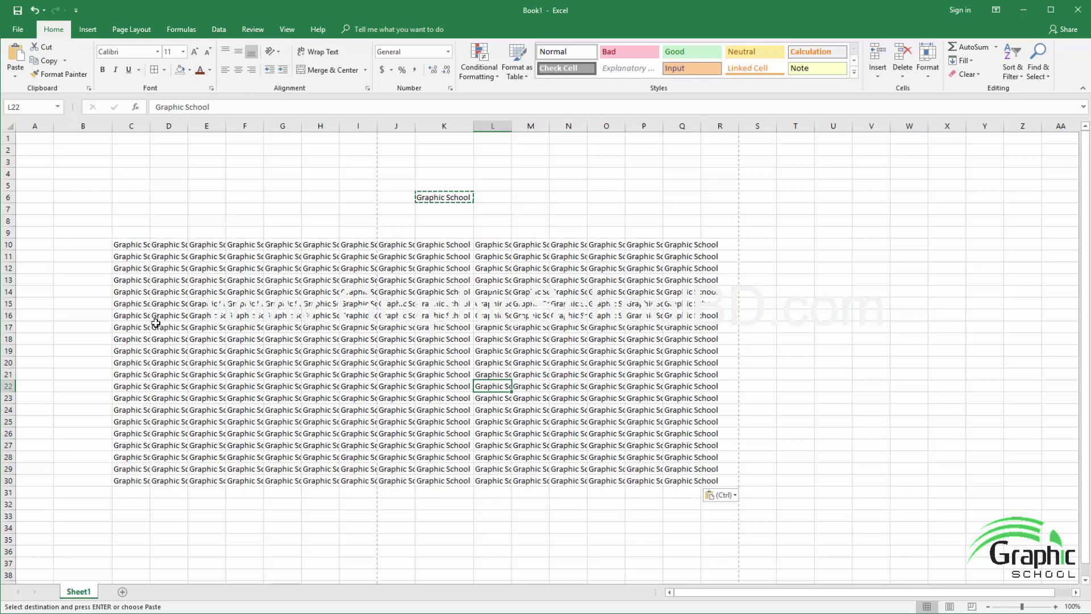